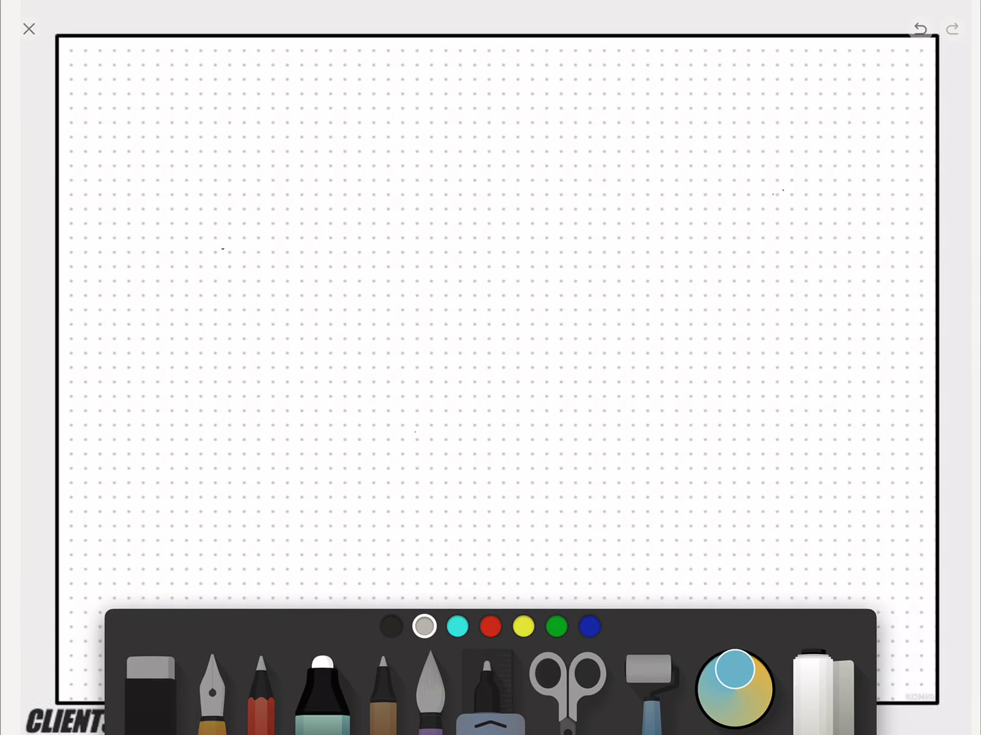
Select black ink in the bottom tool tray.
{"action": "left_click", "coordinate": [391, 626]}
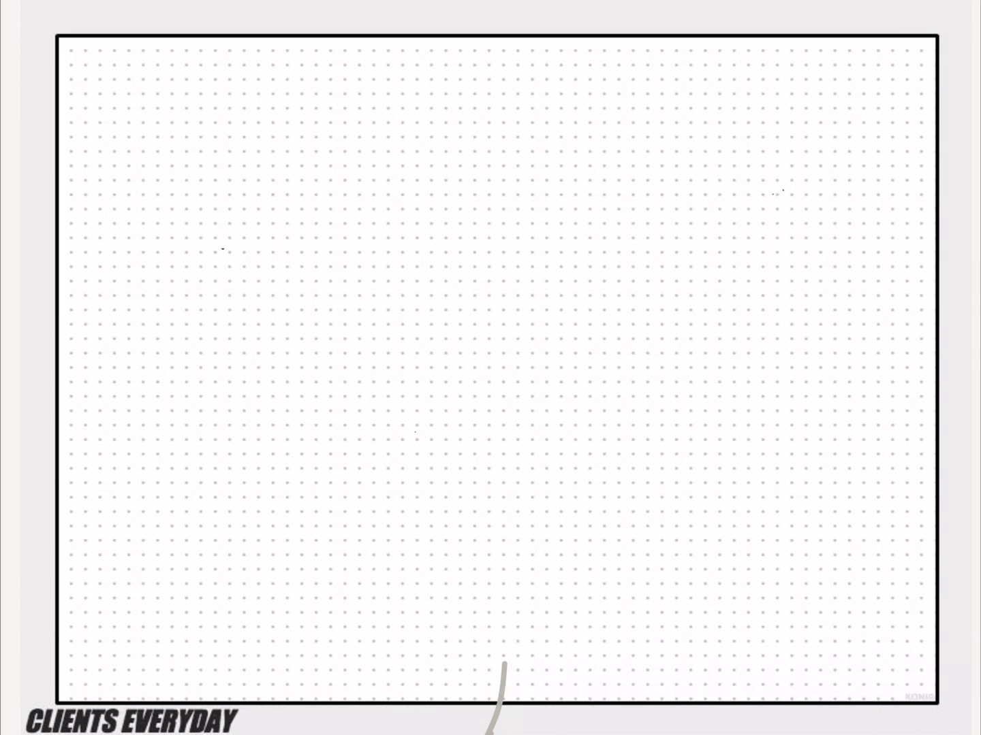
Write the 'Why' heading at the top left and underline it.
{"action": "mouse_move", "coordinate": [71, 53]}
{"action": "left_mouse_down"}
{"action": "mouse_move", "coordinate": [77, 82]}
{"action": "mouse_move", "coordinate": [103, 47]}
{"action": "mouse_move", "coordinate": [119, 80]}
{"action": "left_mouse_up"}
{"action": "left_click_drag", "start_coordinate": [120, 64], "coordinate": [138, 94]}
{"action": "left_click_drag", "start_coordinate": [73, 91], "coordinate": [168, 89]}
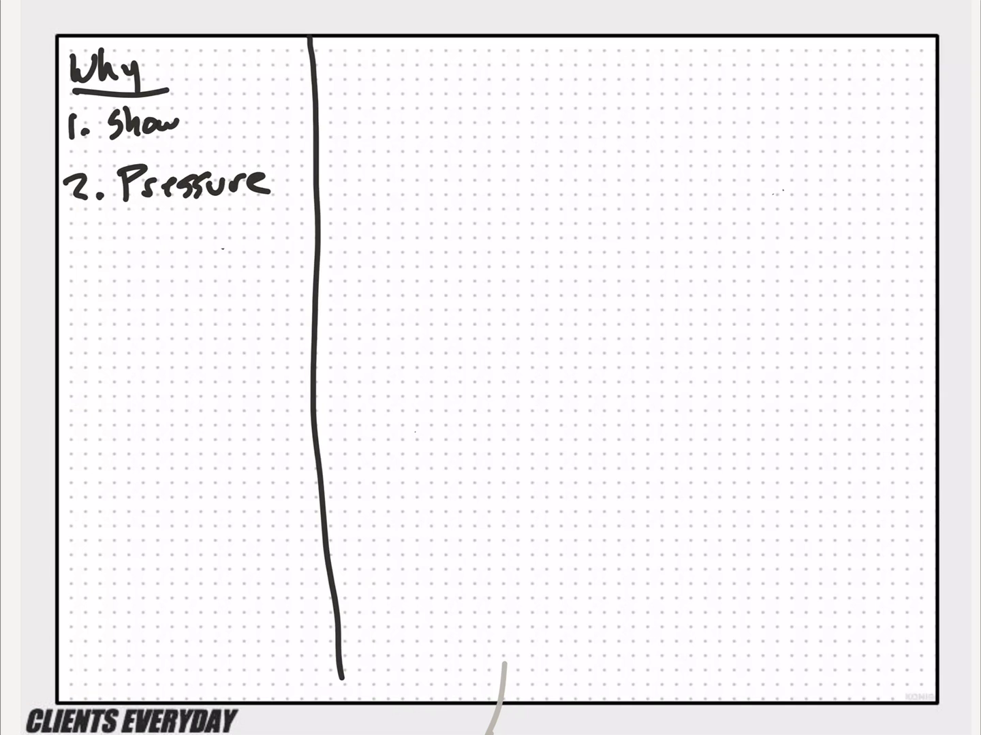
Write list item '3. Consistently' below Pressure.
{"action": "mouse_move", "coordinate": [71, 237]}
{"action": "left_mouse_down"}
{"action": "mouse_move", "coordinate": [83, 251]}
{"action": "mouse_move", "coordinate": [74, 265]}
{"action": "left_mouse_up"}
{"action": "left_click", "coordinate": [105, 263]}
{"action": "mouse_move", "coordinate": [140, 231]}
{"action": "left_mouse_down"}
{"action": "mouse_move", "coordinate": [135, 259]}
{"action": "mouse_move", "coordinate": [192, 239]}
{"action": "mouse_move", "coordinate": [183, 260]}
{"action": "mouse_move", "coordinate": [223, 260]}
{"action": "left_mouse_up"}
{"action": "left_click_drag", "start_coordinate": [217, 238], "coordinate": [263, 258]}
{"action": "mouse_move", "coordinate": [266, 245]}
{"action": "left_mouse_down"}
{"action": "mouse_move", "coordinate": [280, 249]}
{"action": "mouse_move", "coordinate": [295, 277]}
{"action": "left_mouse_up"}
{"action": "left_click", "coordinate": [205, 218]}
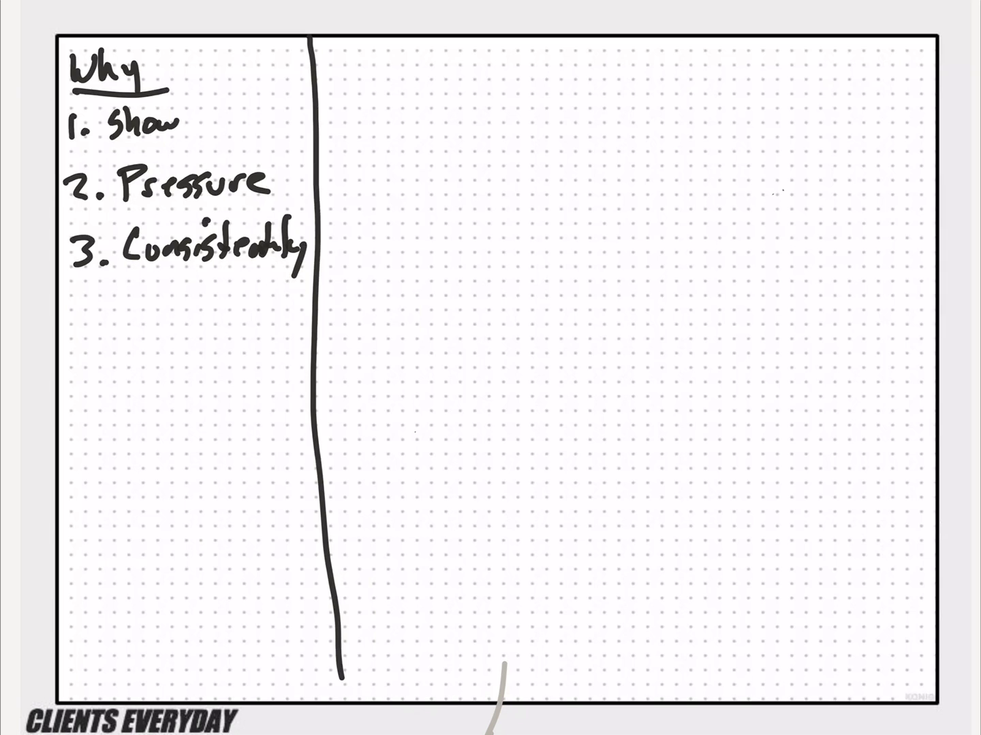
Write and underline the 'What' heading in the right column, then select red ink.
{"action": "mouse_move", "coordinate": [340, 57]}
{"action": "left_mouse_down"}
{"action": "mouse_move", "coordinate": [349, 82]}
{"action": "mouse_move", "coordinate": [374, 57]}
{"action": "left_mouse_up"}
{"action": "mouse_move", "coordinate": [374, 54]}
{"action": "left_mouse_down"}
{"action": "mouse_move", "coordinate": [381, 79]}
{"action": "mouse_move", "coordinate": [407, 77]}
{"action": "left_mouse_up"}
{"action": "left_click_drag", "start_coordinate": [404, 69], "coordinate": [423, 66]}
{"action": "left_click_drag", "start_coordinate": [347, 90], "coordinate": [434, 89]}
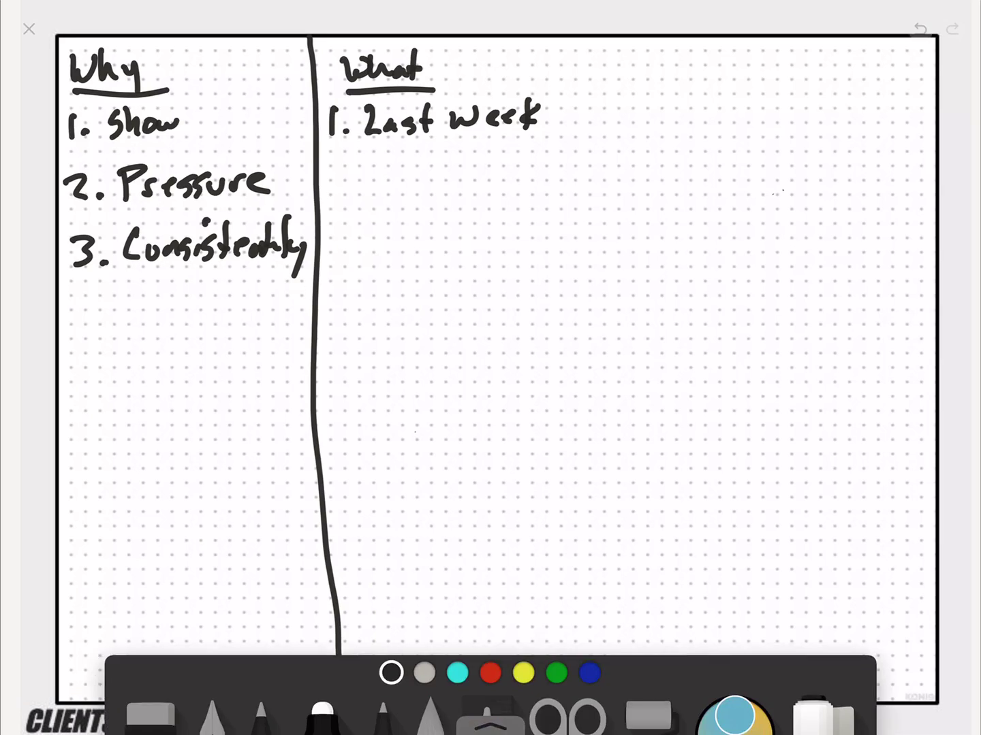
{"action": "left_click", "coordinate": [491, 627]}
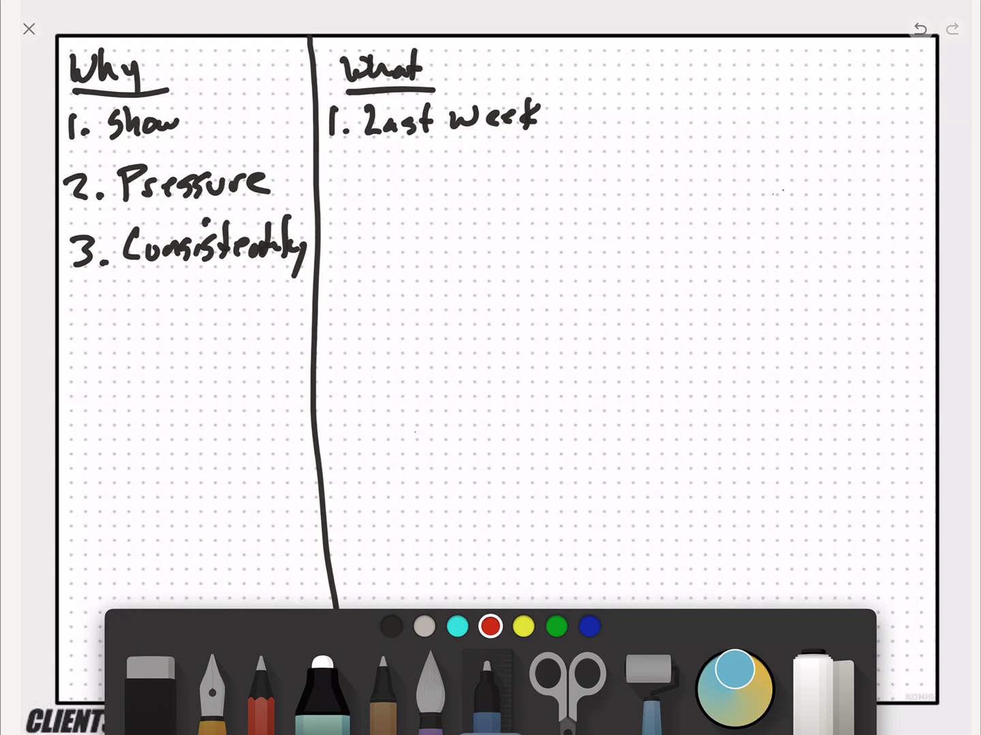
Write '- 1-2 Hrs' in red under Last week.
{"action": "left_click_drag", "start_coordinate": [379, 156], "coordinate": [399, 155]}
{"action": "mouse_move", "coordinate": [420, 143]}
{"action": "left_mouse_down"}
{"action": "mouse_move", "coordinate": [424, 168]}
{"action": "mouse_move", "coordinate": [441, 155]}
{"action": "mouse_move", "coordinate": [474, 165]}
{"action": "left_mouse_up"}
{"action": "mouse_move", "coordinate": [485, 139]}
{"action": "left_mouse_down"}
{"action": "mouse_move", "coordinate": [484, 160]}
{"action": "mouse_move", "coordinate": [485, 151]}
{"action": "left_mouse_up"}
{"action": "mouse_move", "coordinate": [494, 165]}
{"action": "left_mouse_down"}
{"action": "mouse_move", "coordinate": [504, 147]}
{"action": "mouse_move", "coordinate": [510, 164]}
{"action": "left_mouse_up"}
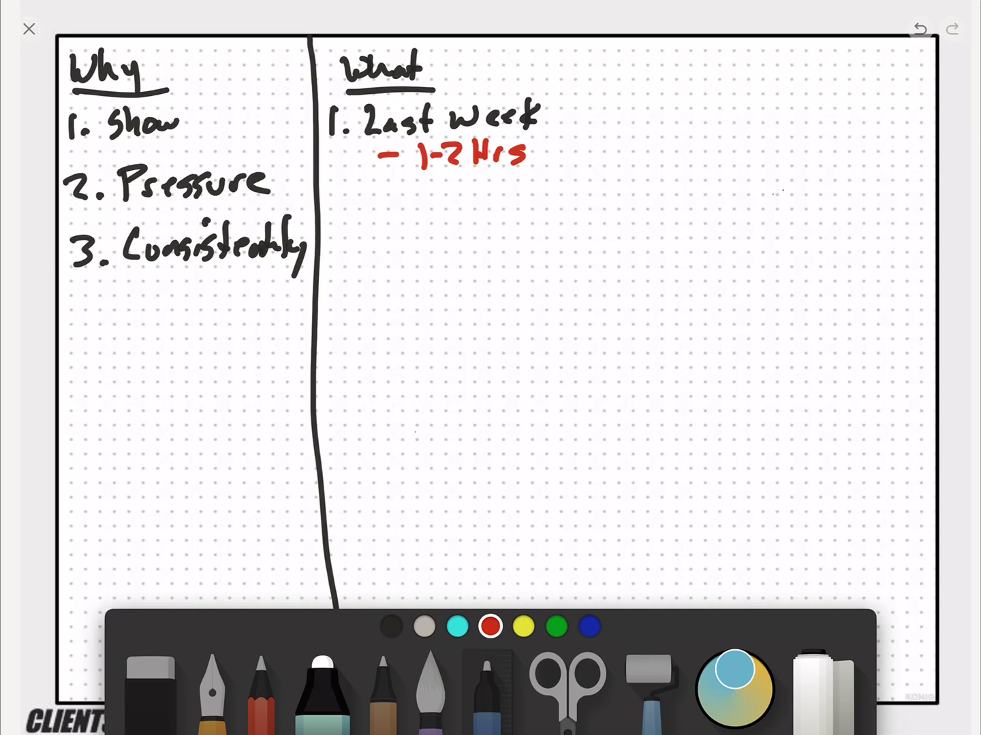
Write and underline '- Deep work' in red below, then return to black ink.
{"action": "mouse_move", "coordinate": [381, 192]}
{"action": "left_mouse_down"}
{"action": "mouse_move", "coordinate": [404, 190]}
{"action": "mouse_move", "coordinate": [413, 209]}
{"action": "mouse_move", "coordinate": [456, 202]}
{"action": "left_mouse_up"}
{"action": "mouse_move", "coordinate": [461, 192]}
{"action": "left_mouse_down"}
{"action": "mouse_move", "coordinate": [462, 217]}
{"action": "mouse_move", "coordinate": [469, 205]}
{"action": "mouse_move", "coordinate": [521, 202]}
{"action": "mouse_move", "coordinate": [533, 186]}
{"action": "mouse_move", "coordinate": [540, 202]}
{"action": "left_mouse_up"}
{"action": "mouse_move", "coordinate": [556, 178]}
{"action": "left_mouse_down"}
{"action": "mouse_move", "coordinate": [544, 192]}
{"action": "mouse_move", "coordinate": [554, 199]}
{"action": "left_mouse_up"}
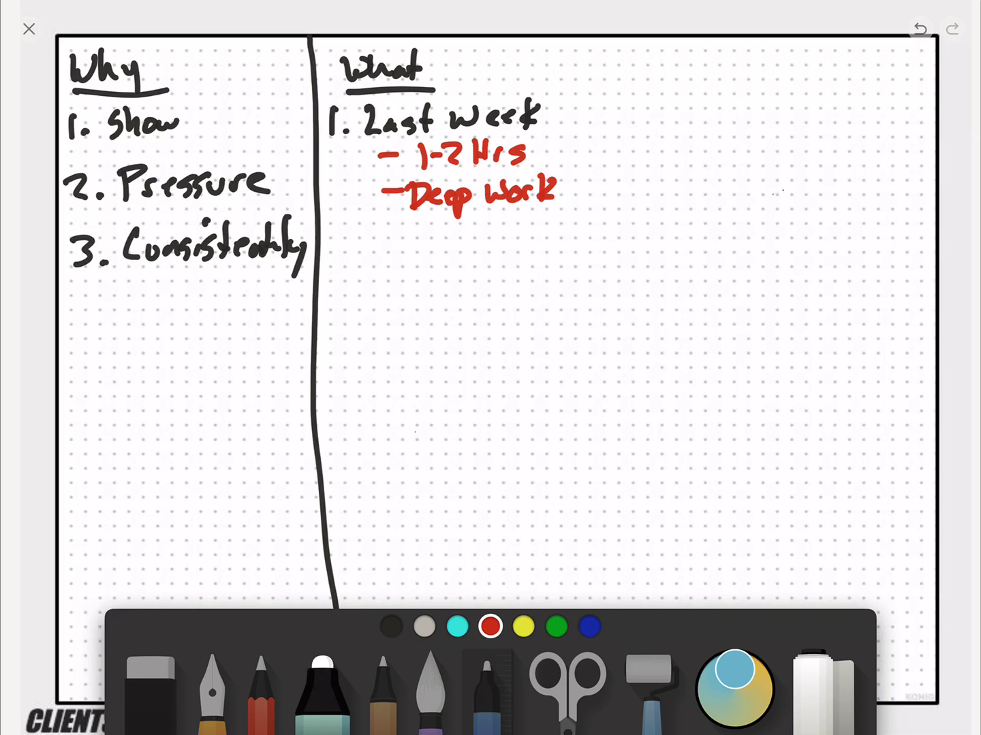
{"action": "left_click_drag", "start_coordinate": [407, 214], "coordinate": [541, 204]}
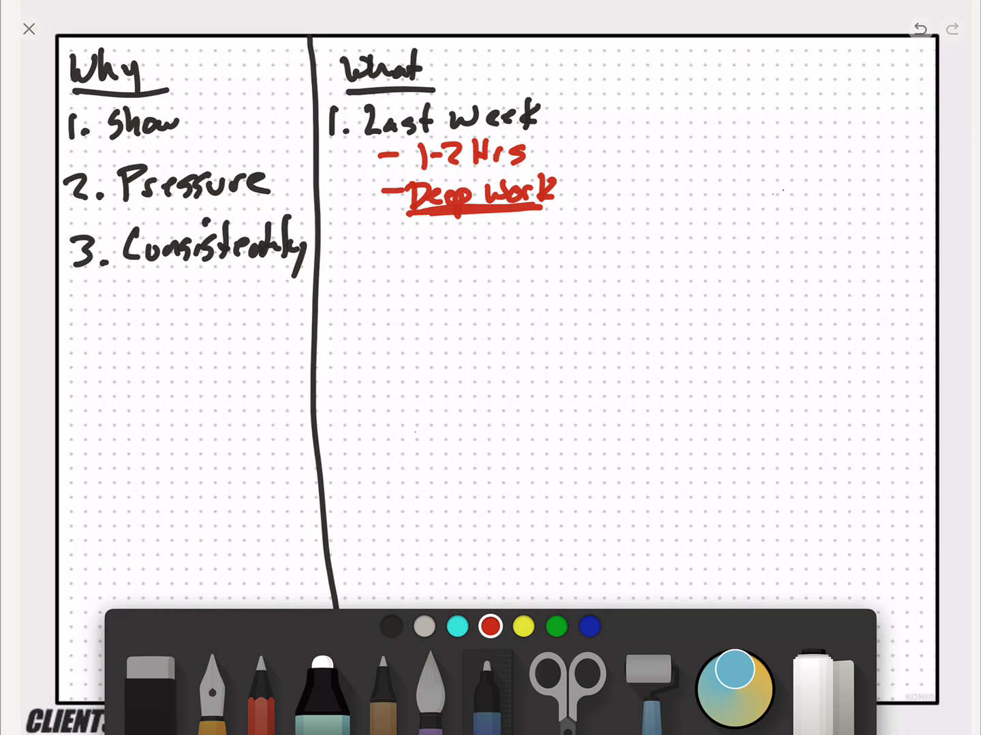
{"action": "left_click", "coordinate": [390, 626]}
Begin the next black handwritten note on the page.
{"action": "left_click_drag", "start_coordinate": [504, 641], "coordinate": [493, 732]}
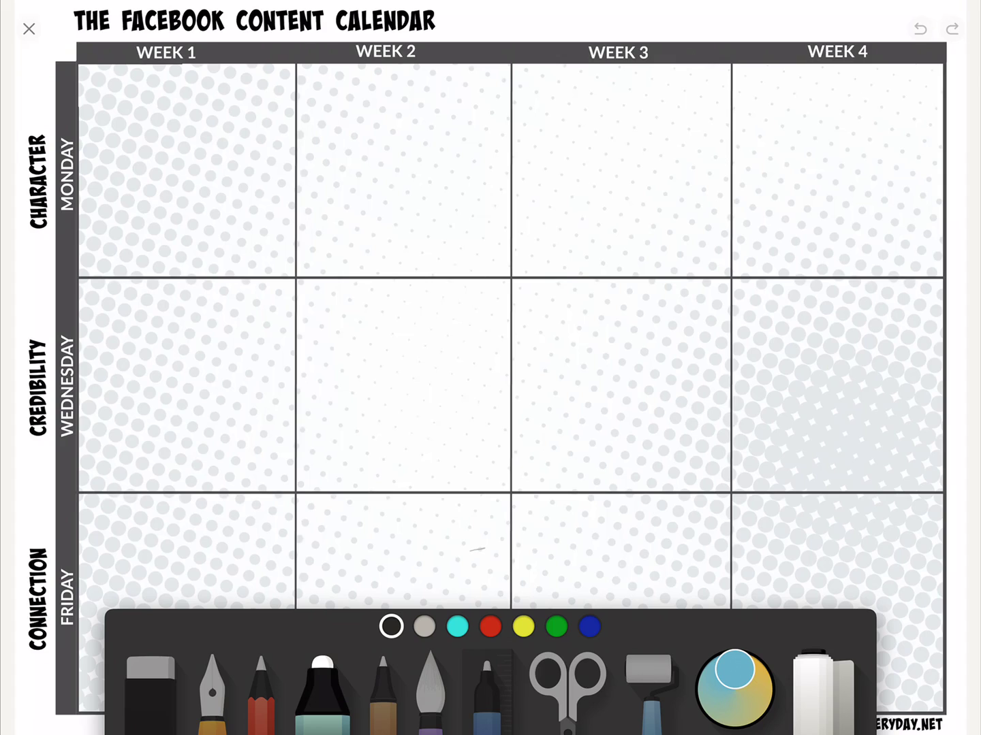
Draw black diagonal strokes across the Monday cells for Weeks 1–4.
{"action": "left_click_drag", "start_coordinate": [79, 155], "coordinate": [202, 65]}
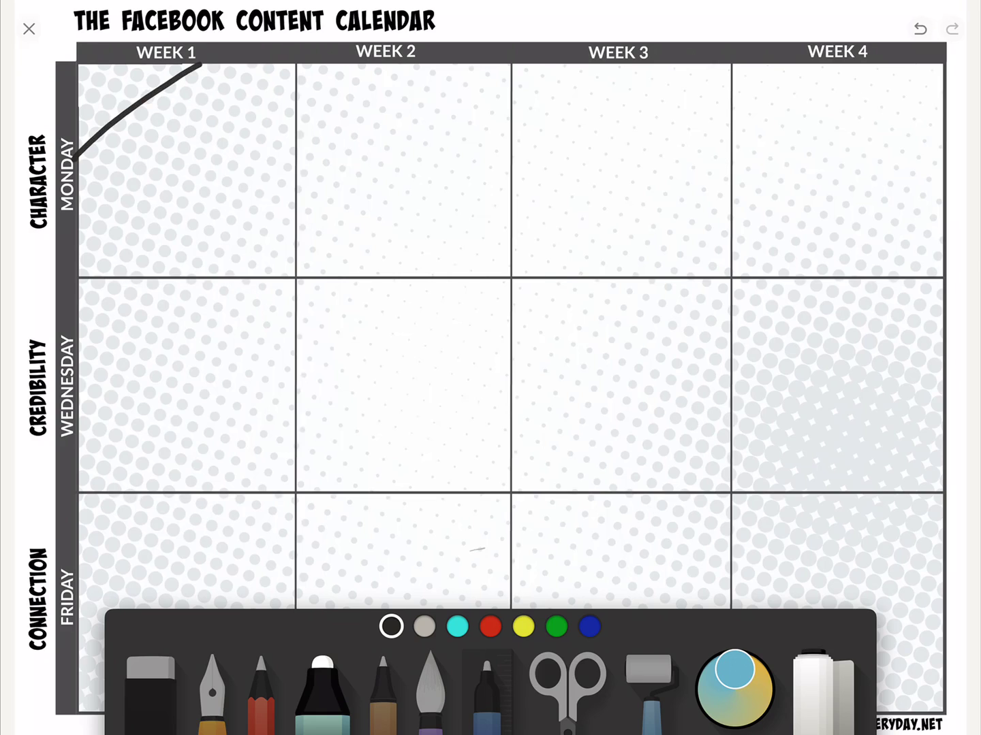
{"action": "left_click_drag", "start_coordinate": [294, 161], "coordinate": [407, 70]}
{"action": "left_click_drag", "start_coordinate": [511, 171], "coordinate": [644, 57]}
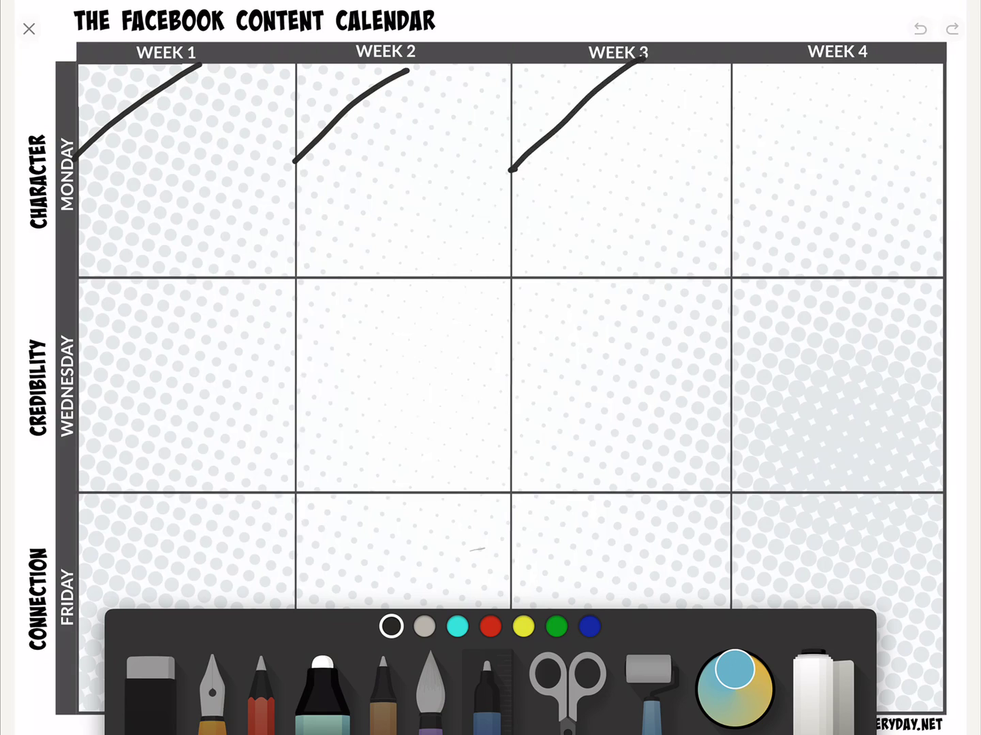
{"action": "left_click_drag", "start_coordinate": [726, 178], "coordinate": [865, 58]}
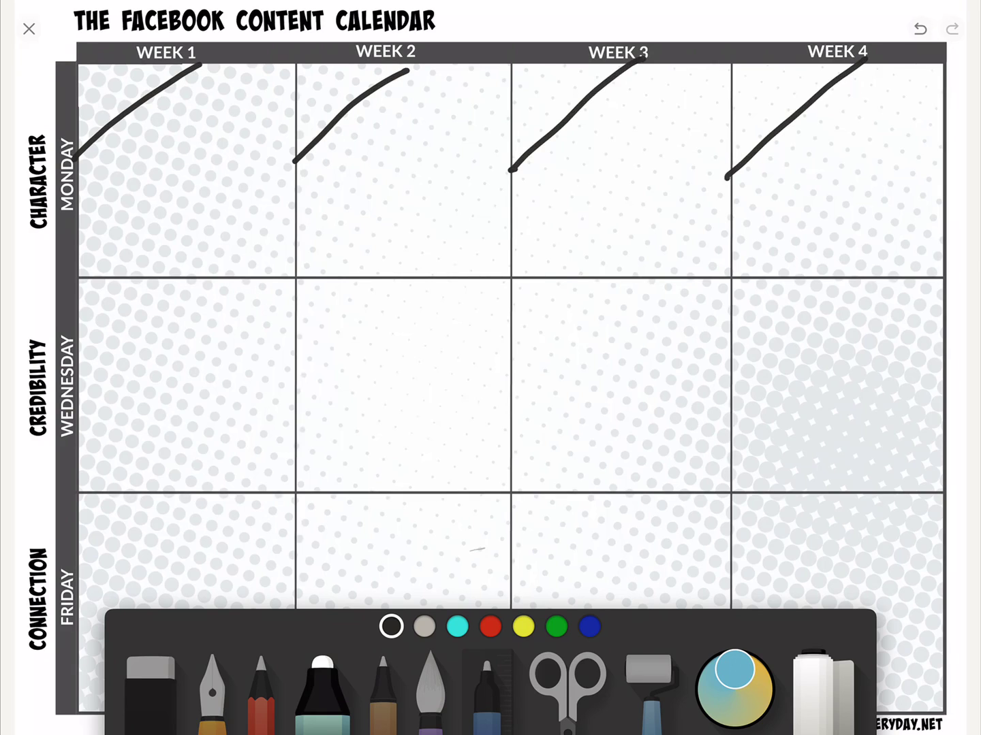
{"action": "left_click_drag", "start_coordinate": [393, 83], "coordinate": [423, 65]}
{"action": "left_click", "coordinate": [485, 688]}
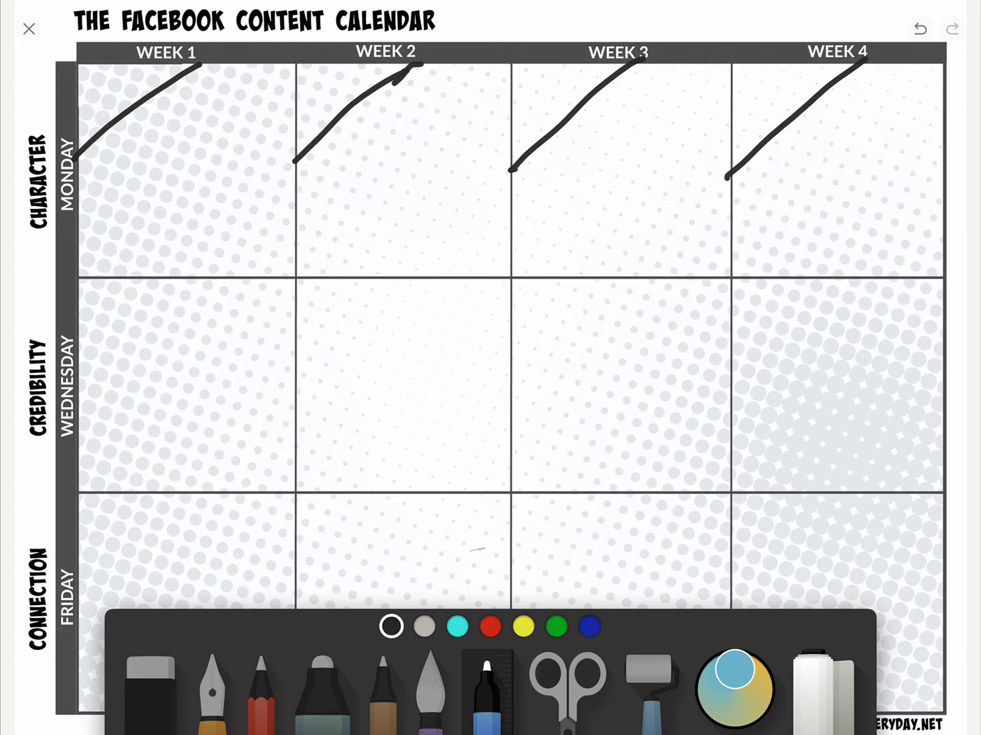
Label the Week 1 and Week 2 Monday cells 'origin' and 'RANT' in green.
{"action": "left_click", "coordinate": [556, 625]}
{"action": "mouse_move", "coordinate": [94, 114]}
{"action": "left_mouse_down"}
{"action": "mouse_move", "coordinate": [84, 127]}
{"action": "mouse_move", "coordinate": [120, 98]}
{"action": "left_mouse_up"}
{"action": "mouse_move", "coordinate": [120, 95]}
{"action": "left_mouse_down"}
{"action": "mouse_move", "coordinate": [128, 89]}
{"action": "mouse_move", "coordinate": [120, 104]}
{"action": "mouse_move", "coordinate": [137, 91]}
{"action": "left_mouse_up"}
{"action": "left_click_drag", "start_coordinate": [147, 83], "coordinate": [157, 83]}
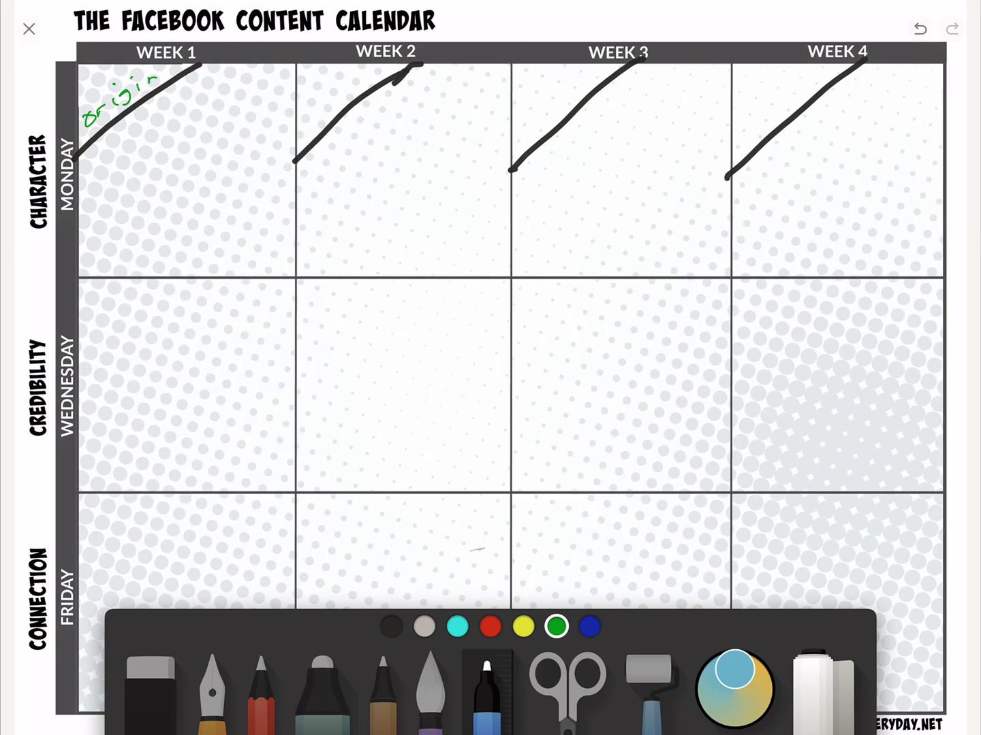
{"action": "mouse_move", "coordinate": [301, 107]}
{"action": "left_mouse_down"}
{"action": "mouse_move", "coordinate": [300, 130]}
{"action": "mouse_move", "coordinate": [318, 124]}
{"action": "mouse_move", "coordinate": [372, 65]}
{"action": "left_mouse_up"}
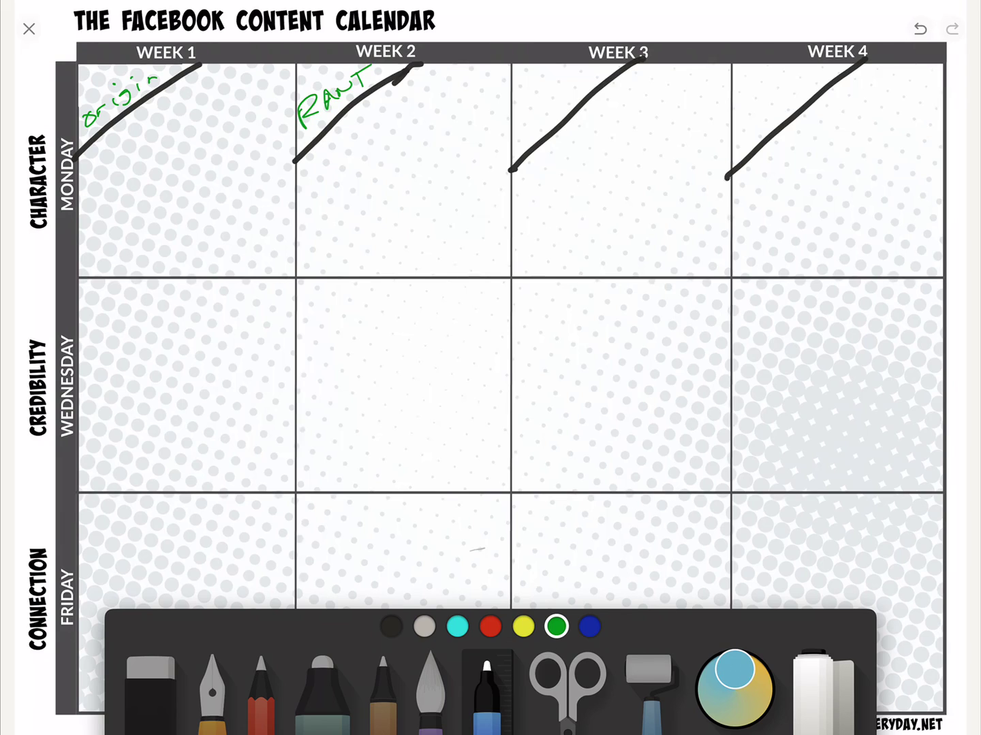
Write 'Vulnerability' and 'Battle' in green in the Week 3 and 4 Monday cells.
{"action": "mouse_move", "coordinate": [511, 117]}
{"action": "left_mouse_down"}
{"action": "mouse_move", "coordinate": [525, 114]}
{"action": "mouse_move", "coordinate": [531, 131]}
{"action": "mouse_move", "coordinate": [582, 76]}
{"action": "mouse_move", "coordinate": [586, 82]}
{"action": "mouse_move", "coordinate": [614, 63]}
{"action": "left_mouse_up"}
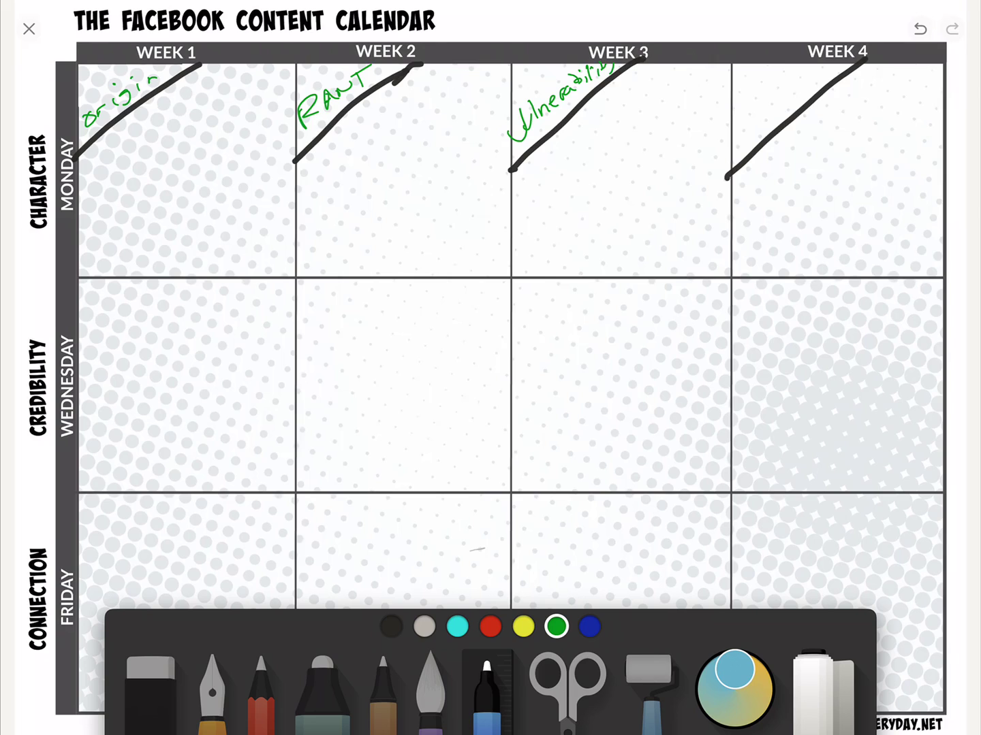
{"action": "left_click_drag", "start_coordinate": [499, 126], "coordinate": [530, 143]}
{"action": "left_click_drag", "start_coordinate": [524, 110], "coordinate": [535, 142]}
{"action": "mouse_move", "coordinate": [495, 130]}
{"action": "left_mouse_down"}
{"action": "mouse_move", "coordinate": [531, 140]}
{"action": "mouse_move", "coordinate": [537, 121]}
{"action": "left_mouse_up"}
{"action": "mouse_move", "coordinate": [737, 116]}
{"action": "left_mouse_down"}
{"action": "mouse_move", "coordinate": [739, 139]}
{"action": "mouse_move", "coordinate": [774, 111]}
{"action": "left_mouse_up"}
{"action": "mouse_move", "coordinate": [775, 92]}
{"action": "left_mouse_down"}
{"action": "mouse_move", "coordinate": [772, 109]}
{"action": "mouse_move", "coordinate": [798, 74]}
{"action": "mouse_move", "coordinate": [814, 79]}
{"action": "left_mouse_up"}
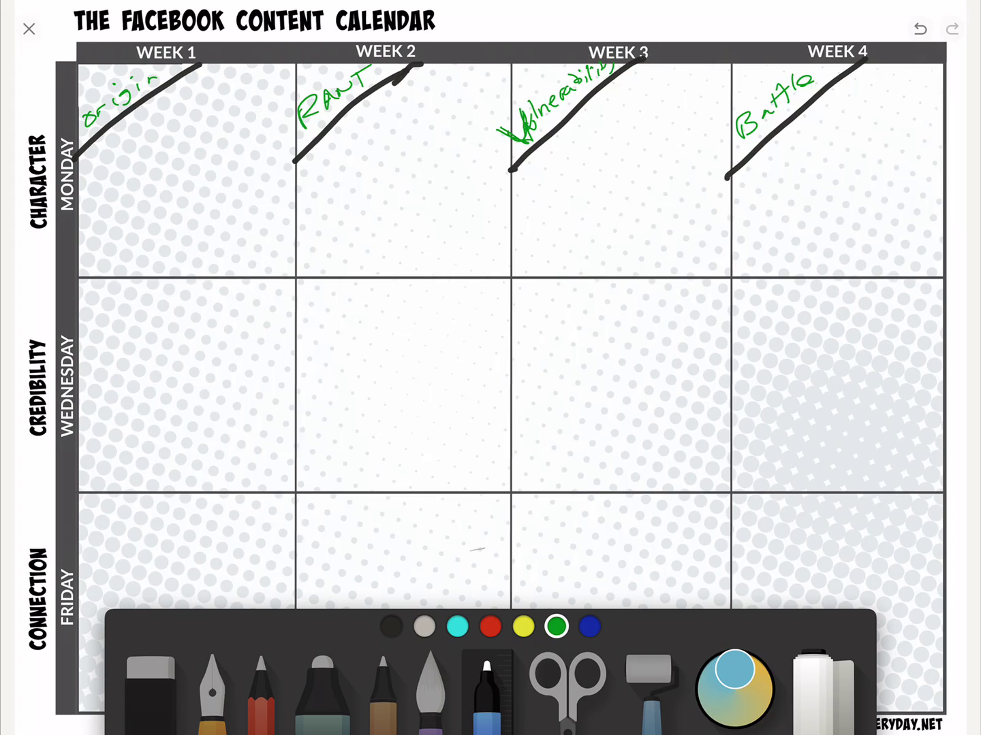
Pick the marker, undo the stray green diagonal, and set the ink to black.
{"action": "left_click", "coordinate": [323, 687]}
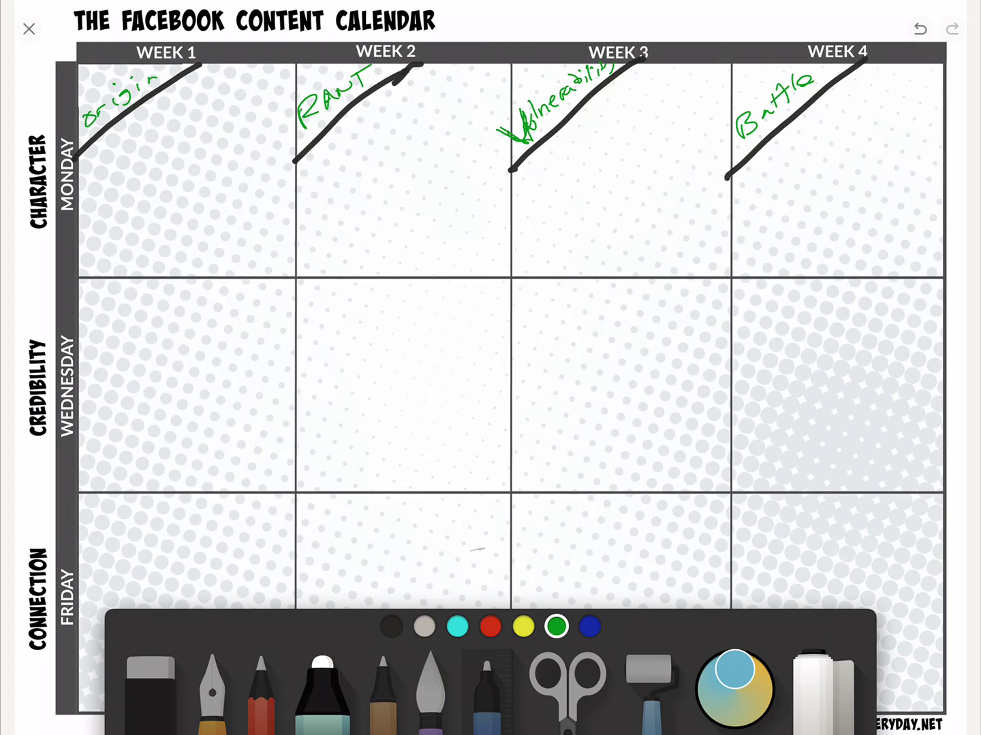
{"action": "left_click_drag", "start_coordinate": [80, 386], "coordinate": [205, 286]}
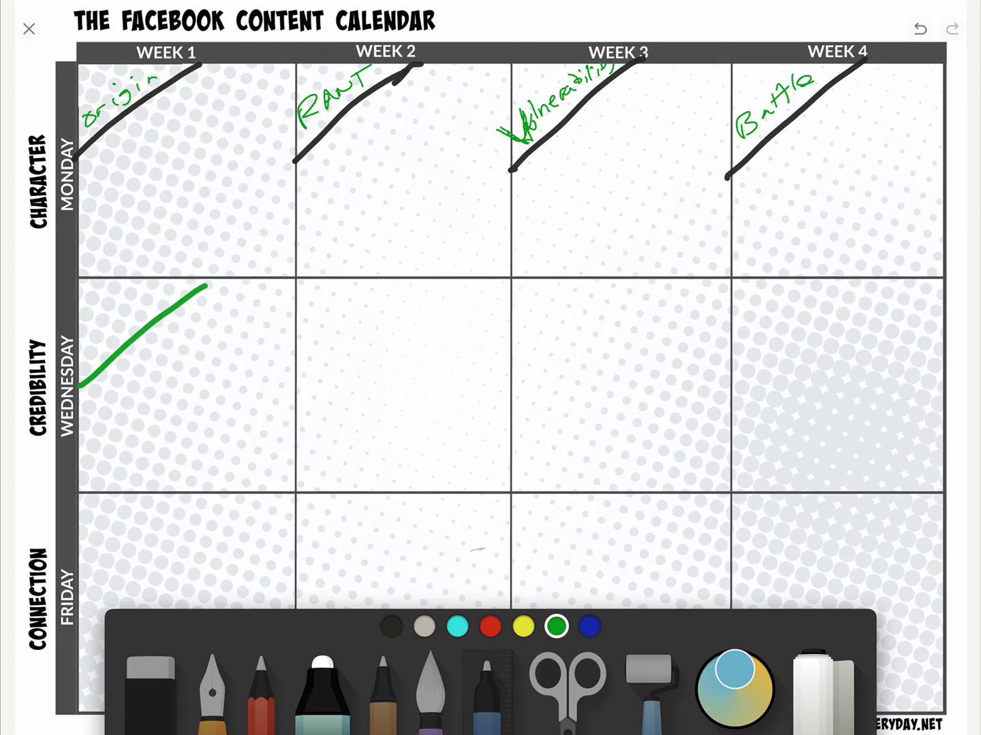
{"action": "key", "text": "ctrl+z"}
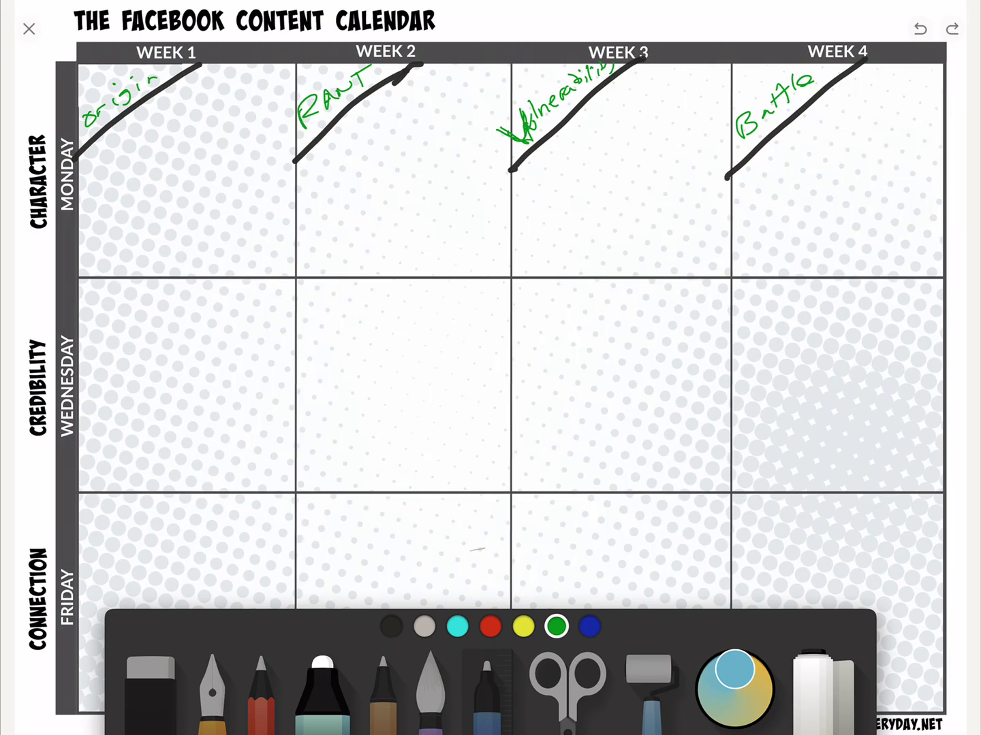
{"action": "left_click", "coordinate": [391, 625]}
Draw black diagonals in the four Wednesday cells and the Week 1 Friday cell.
{"action": "left_click_drag", "start_coordinate": [78, 386], "coordinate": [224, 273]}
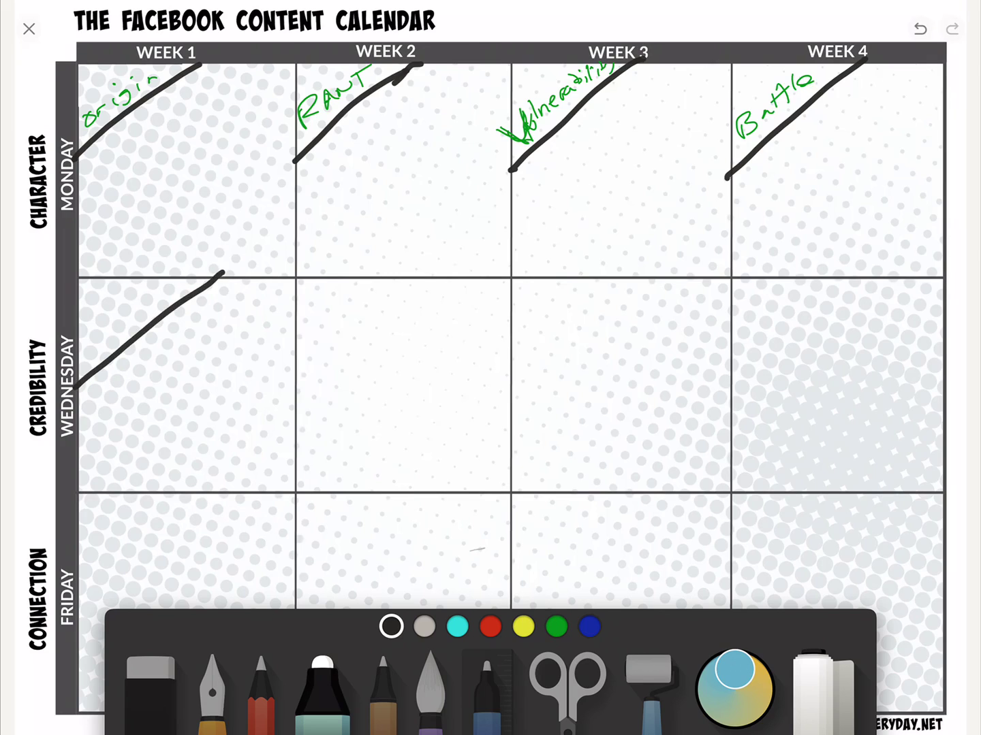
{"action": "left_click_drag", "start_coordinate": [296, 384], "coordinate": [429, 271]}
{"action": "left_click_drag", "start_coordinate": [505, 386], "coordinate": [635, 276]}
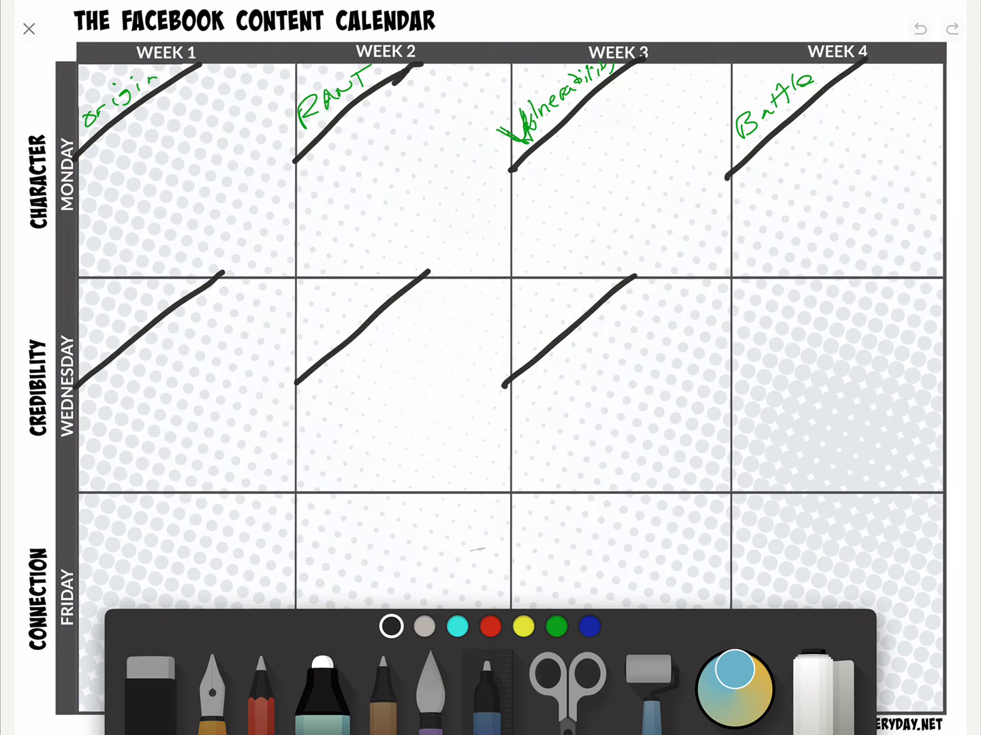
{"action": "left_click_drag", "start_coordinate": [718, 386], "coordinate": [846, 273]}
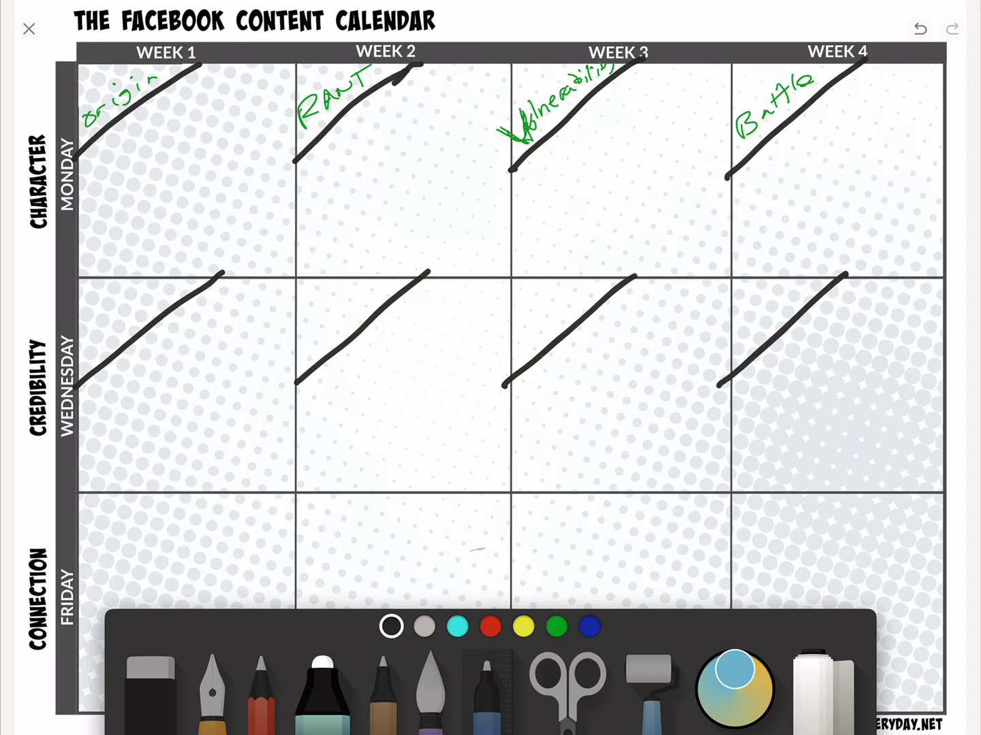
{"action": "left_click_drag", "start_coordinate": [76, 598], "coordinate": [207, 505]}
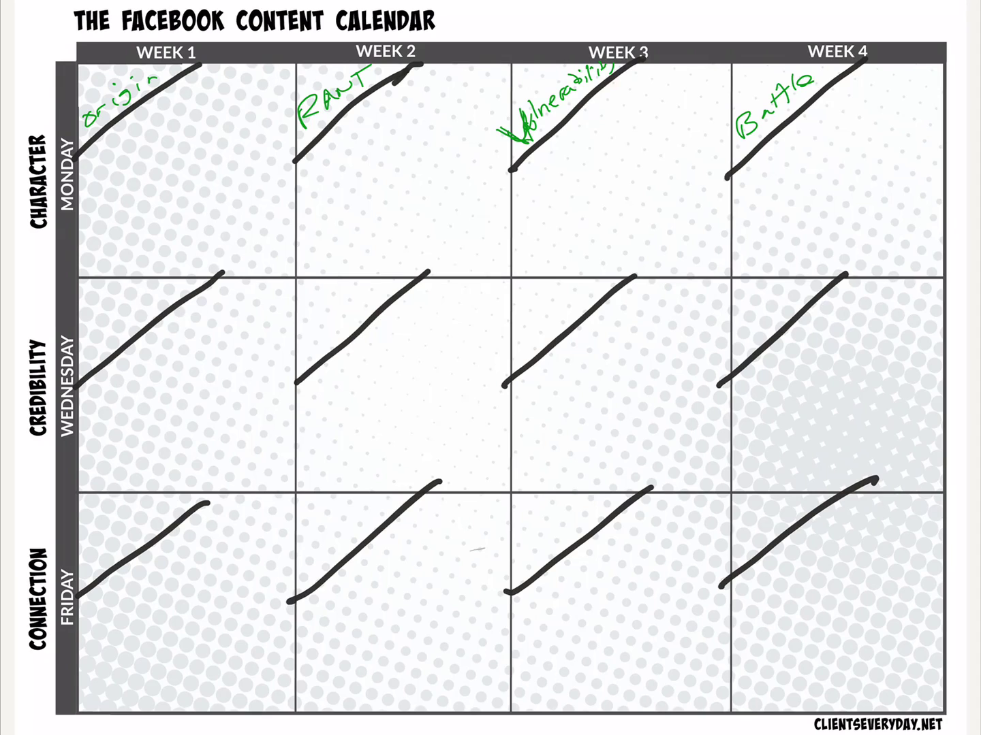
Erase the upper tips of the Week 2–4 Friday strokes.
{"action": "left_click", "coordinate": [150, 681]}
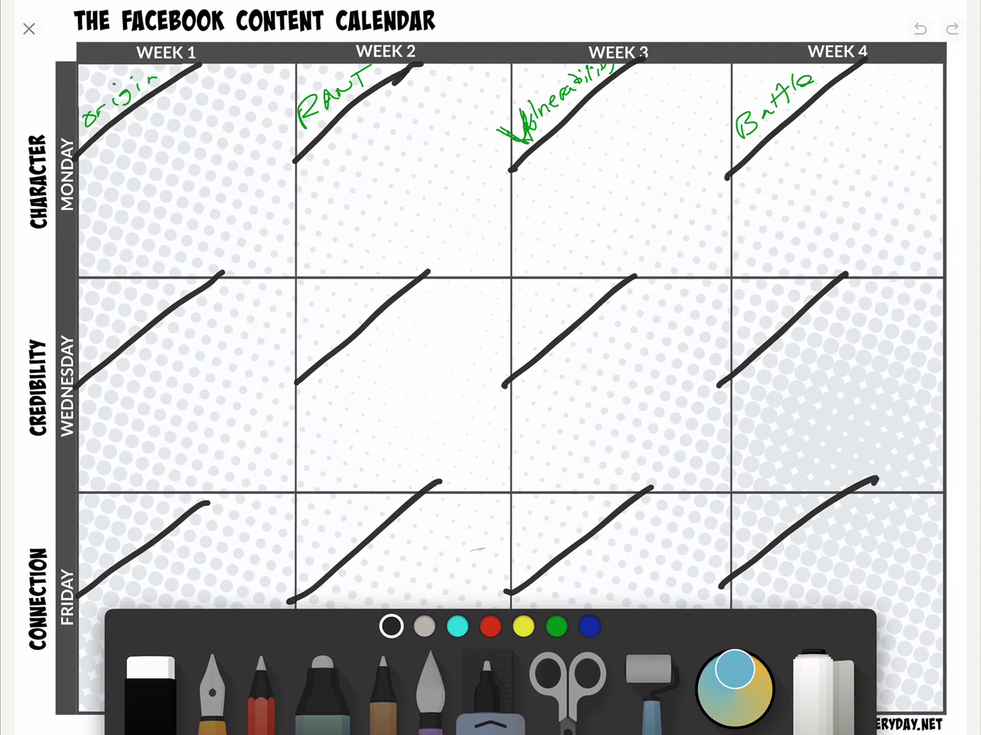
{"action": "left_click_drag", "start_coordinate": [877, 478], "coordinate": [848, 490]}
{"action": "left_click_drag", "start_coordinate": [652, 487], "coordinate": [643, 490]}
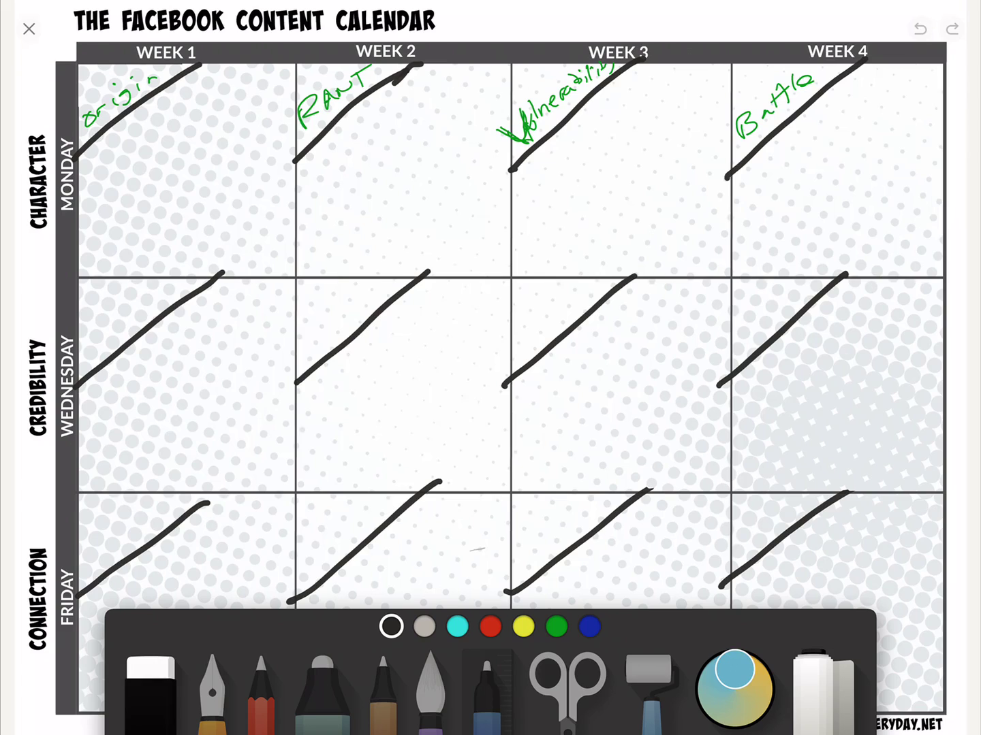
{"action": "left_click_drag", "start_coordinate": [442, 480], "coordinate": [422, 492]}
{"action": "left_click", "coordinate": [590, 627]}
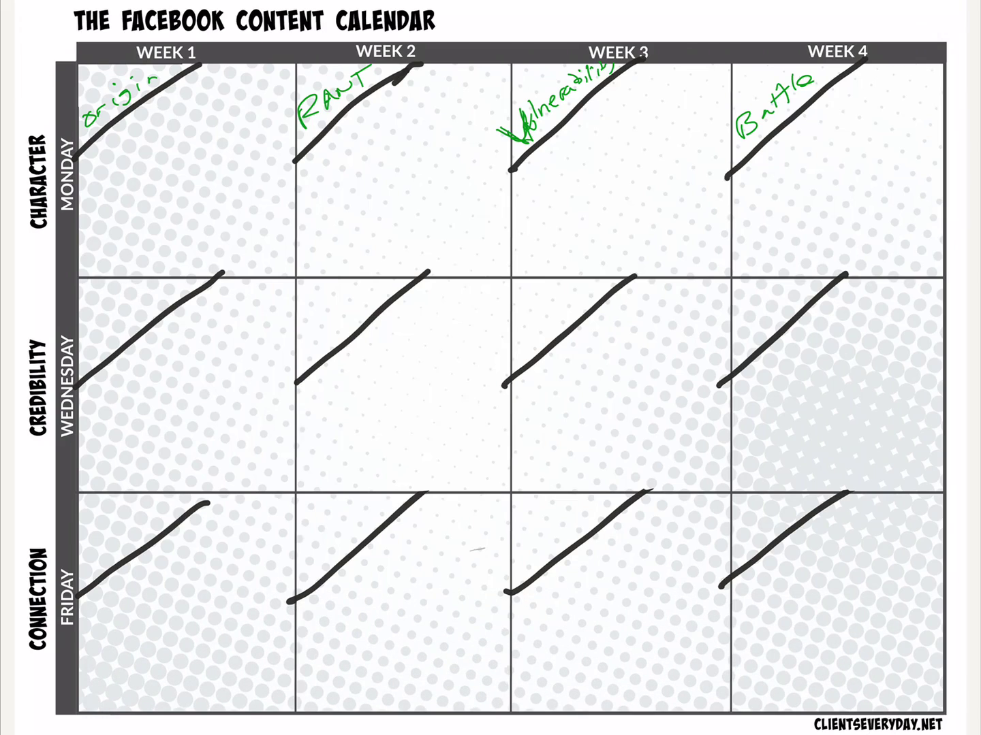